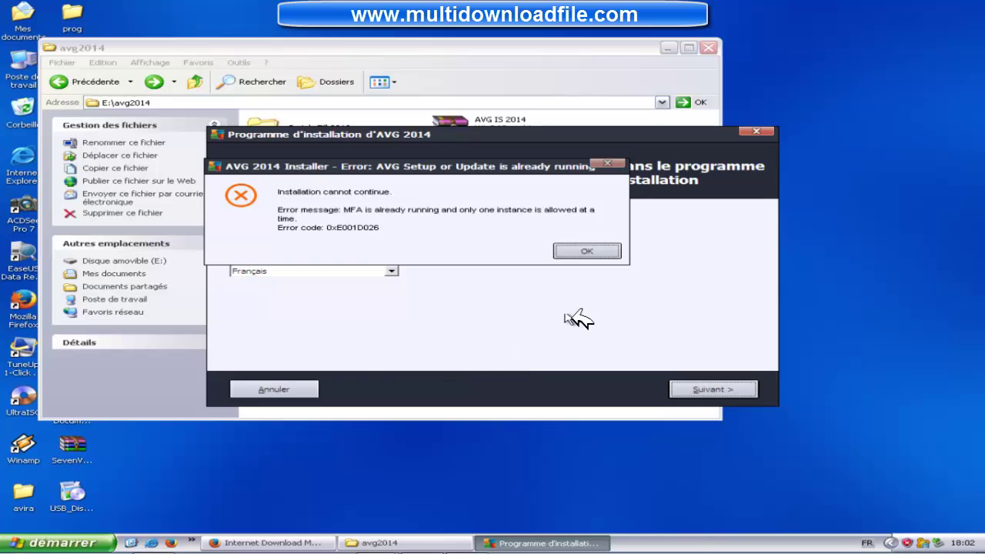
# - Dismiss the installer error, accept the AVG 2014 licence agreement in French and continue with the prefilled licence number
pyautogui.click(580, 258)
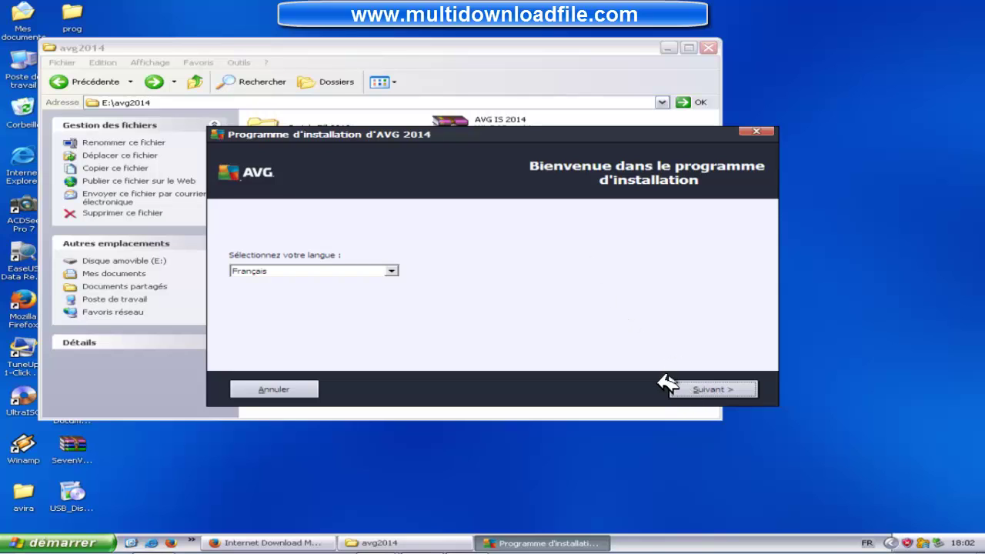
pyautogui.click(719, 394)
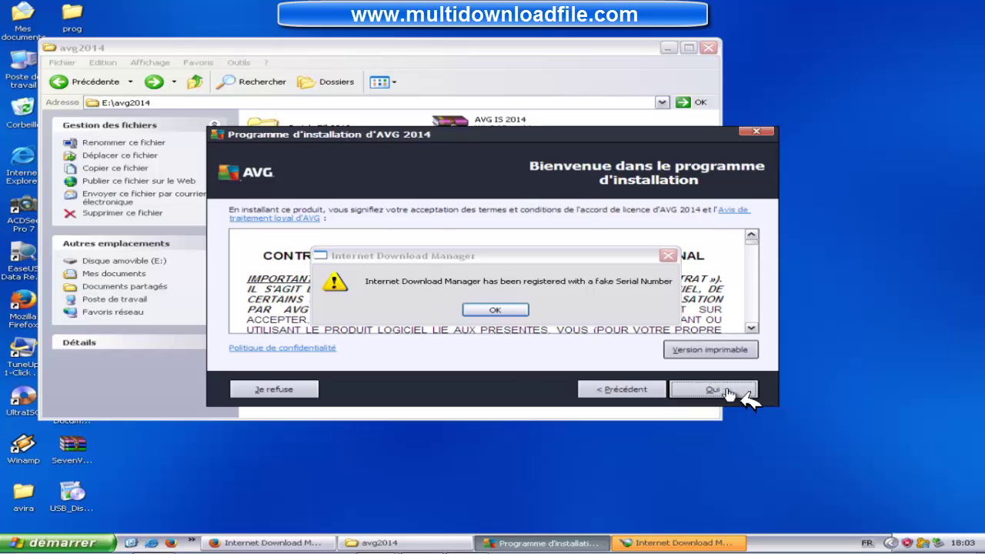
pyautogui.click(500, 312)
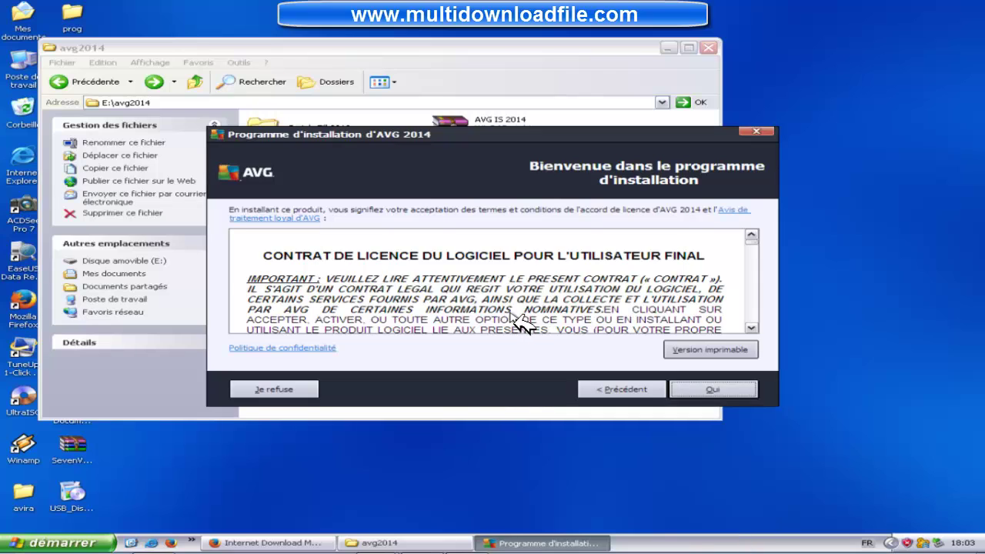
pyautogui.click(716, 390)
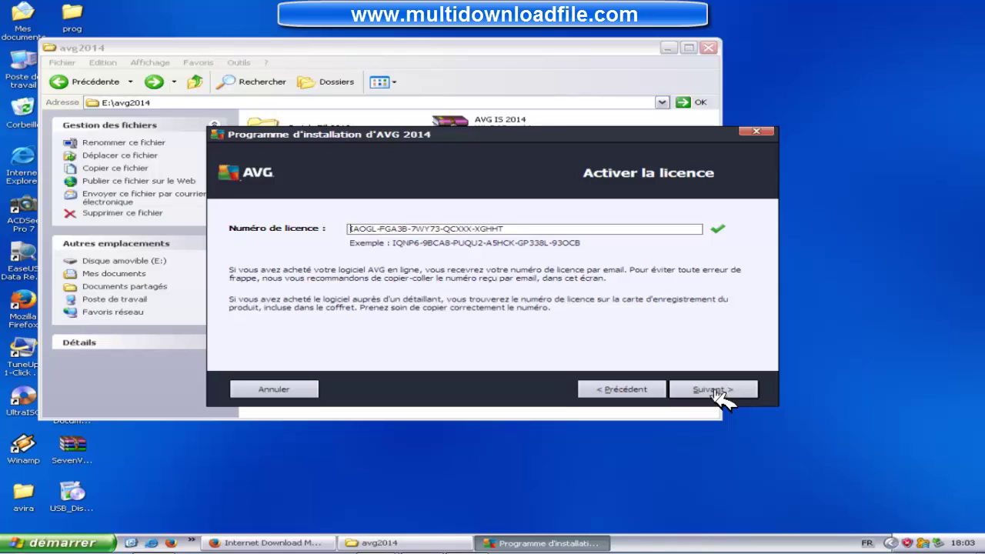
pyautogui.click(714, 391)
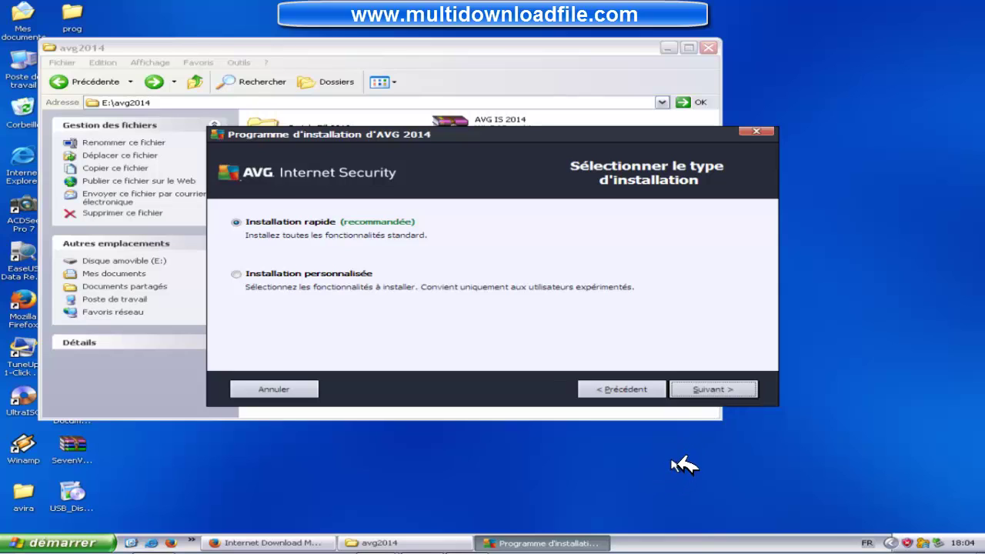
# - Run the quick installation with only the essential protection components and finish setup without joining the product improvement programme
pyautogui.click(702, 394)
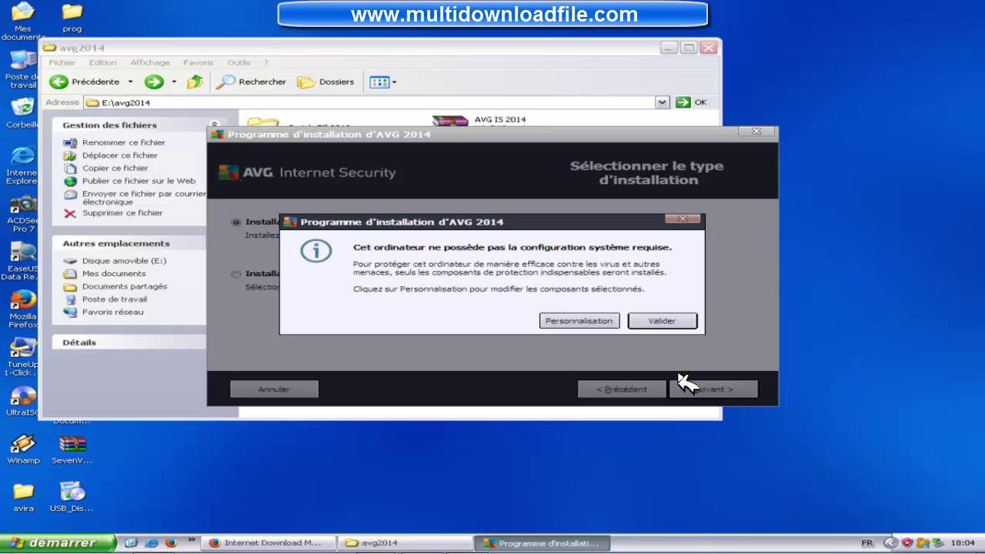
pyautogui.click(674, 323)
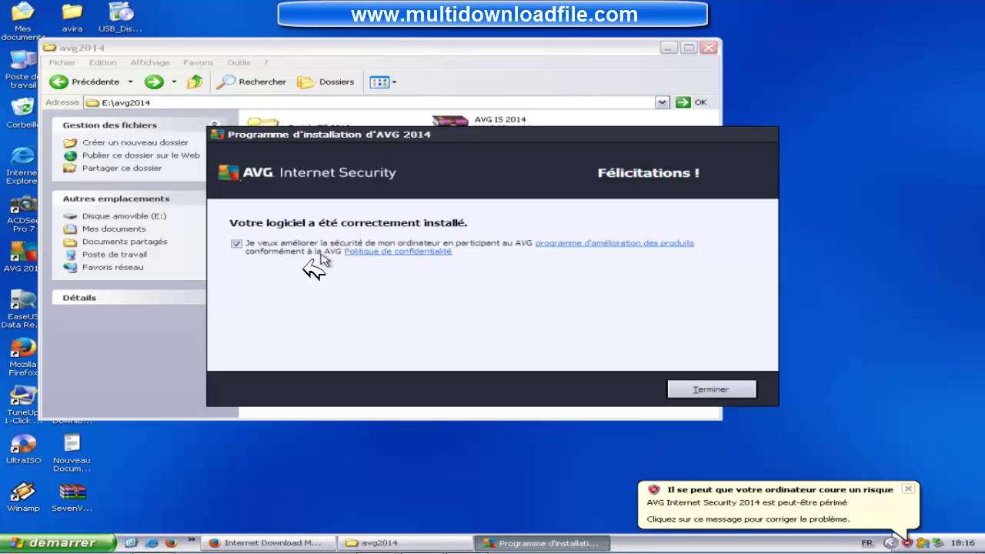
pyautogui.click(237, 244)
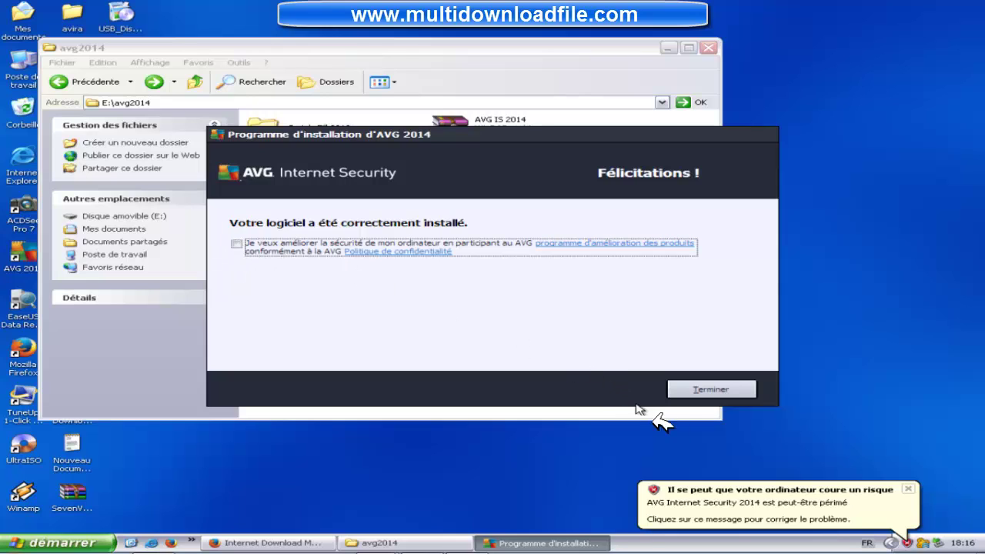
pyautogui.click(721, 391)
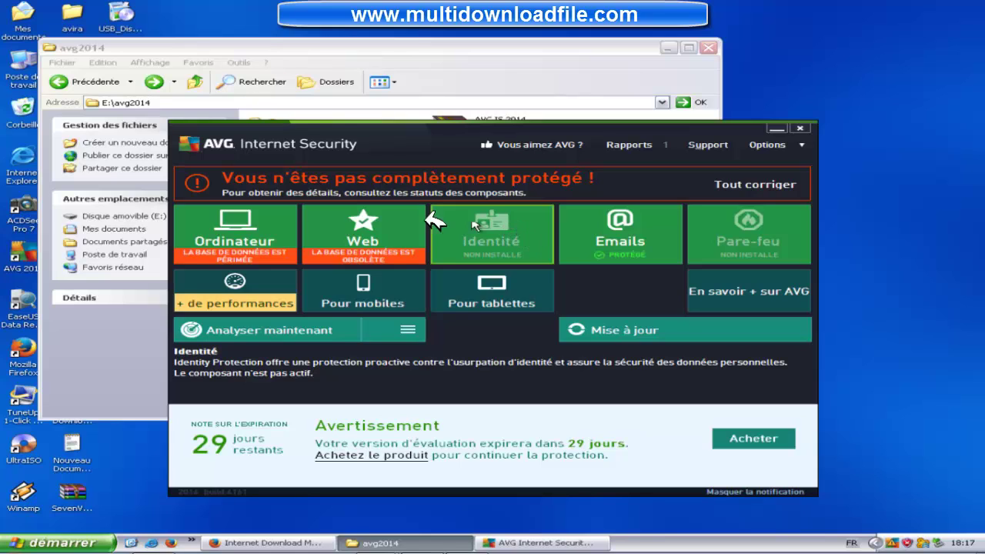
# - Open the Serial text file from the Serials Till 2018 folder in E:\avg2014
pyautogui.click(434, 61)
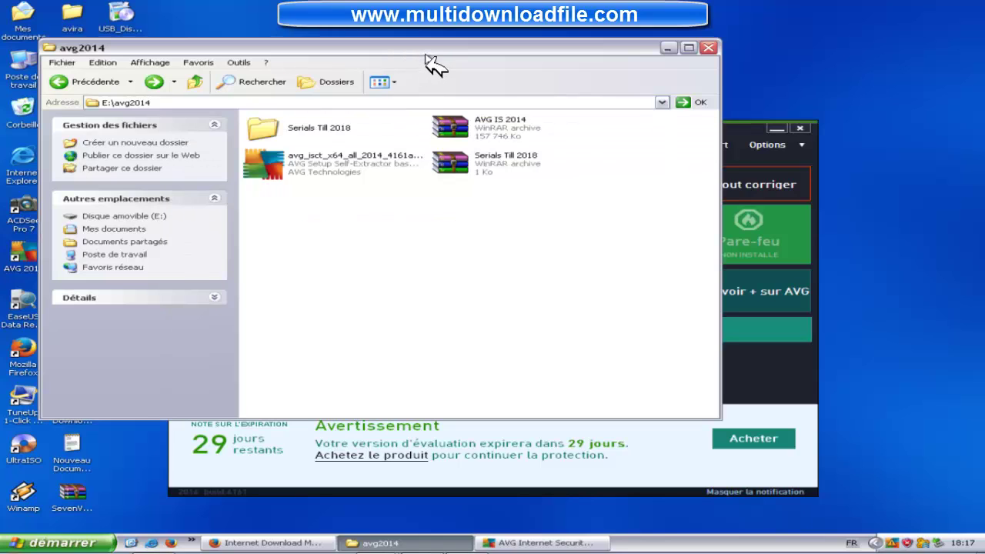
pyautogui.doubleClick(291, 127)
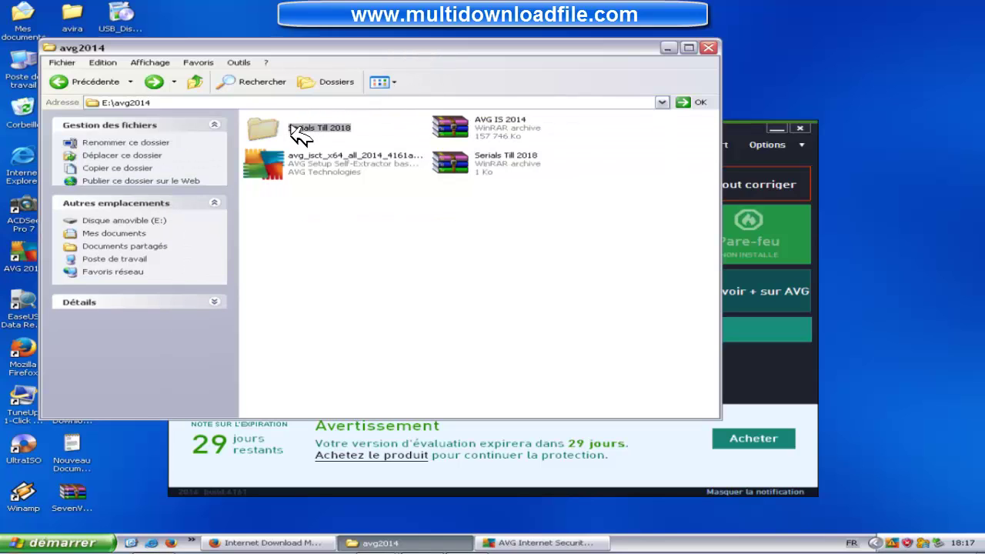
pyautogui.doubleClick(301, 131)
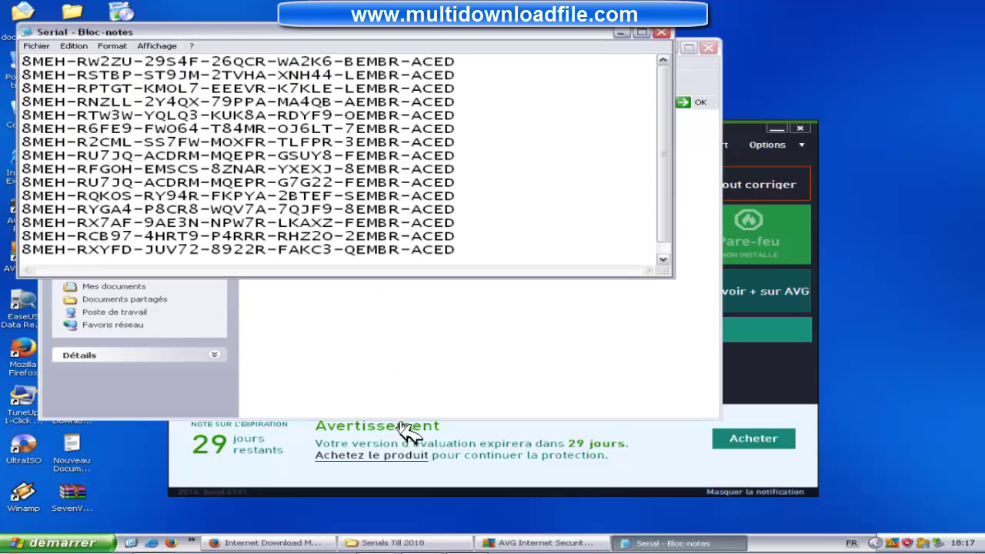
# - Open the AVG licence reactivation form and copy the first licence key from the Serial text file
pyautogui.click(408, 485)
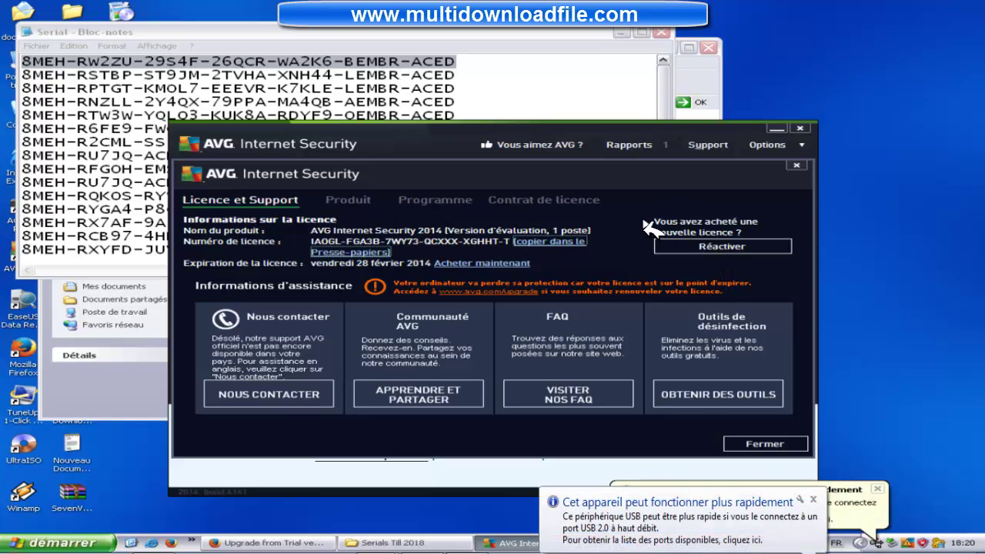
pyautogui.click(698, 250)
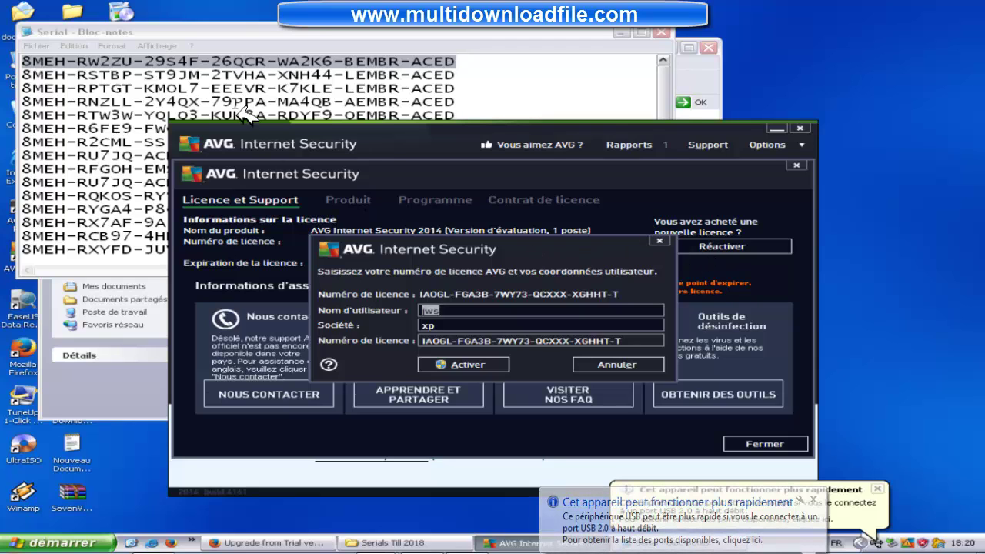
pyautogui.click(156, 75)
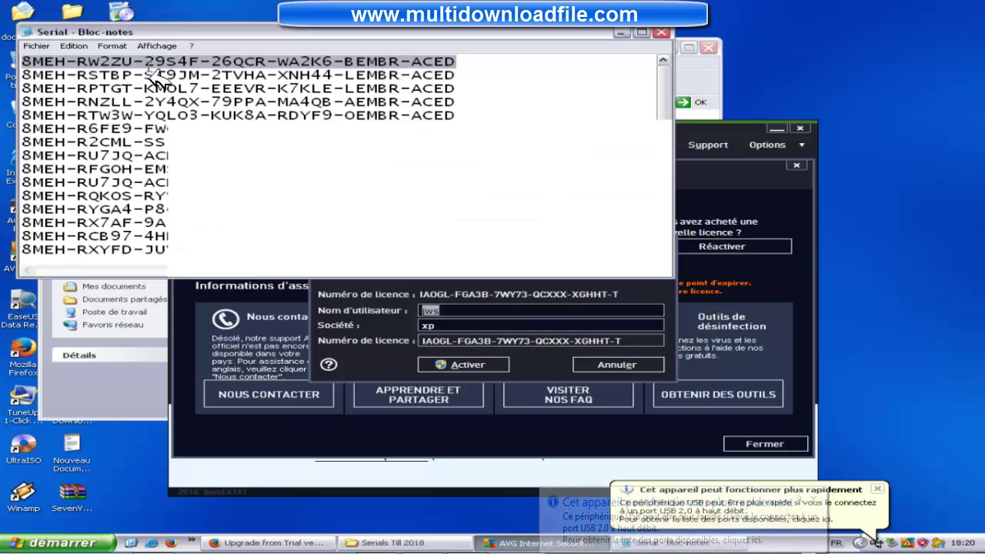
pyautogui.rightClick(149, 69)
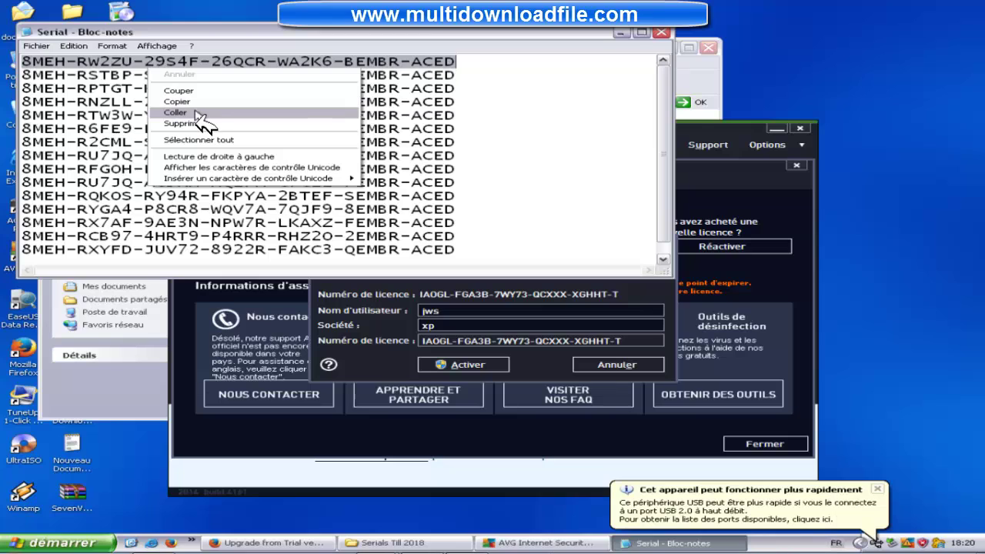
pyautogui.click(193, 106)
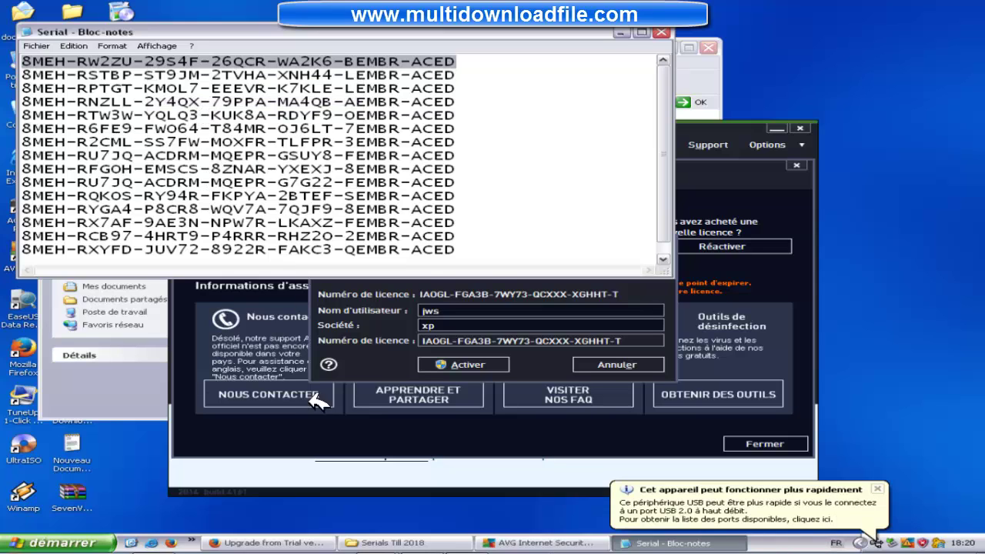
# - Replace the licence number in the reactivation form with the copied licence key, activate it and restart the application
pyautogui.click(446, 431)
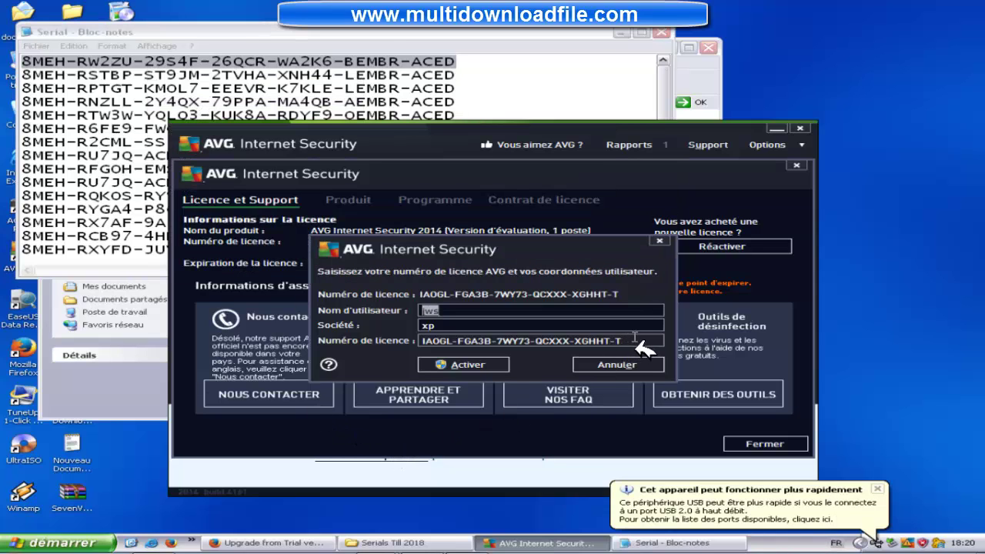
pyautogui.moveTo(624, 339); pyautogui.dragTo(421, 340)
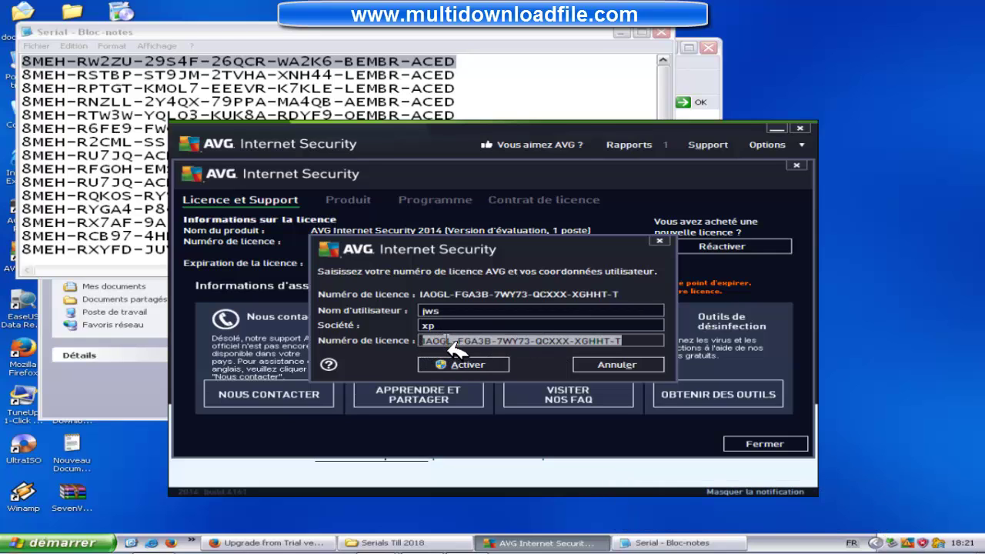
pyautogui.rightClick(449, 341)
pyautogui.click(478, 386)
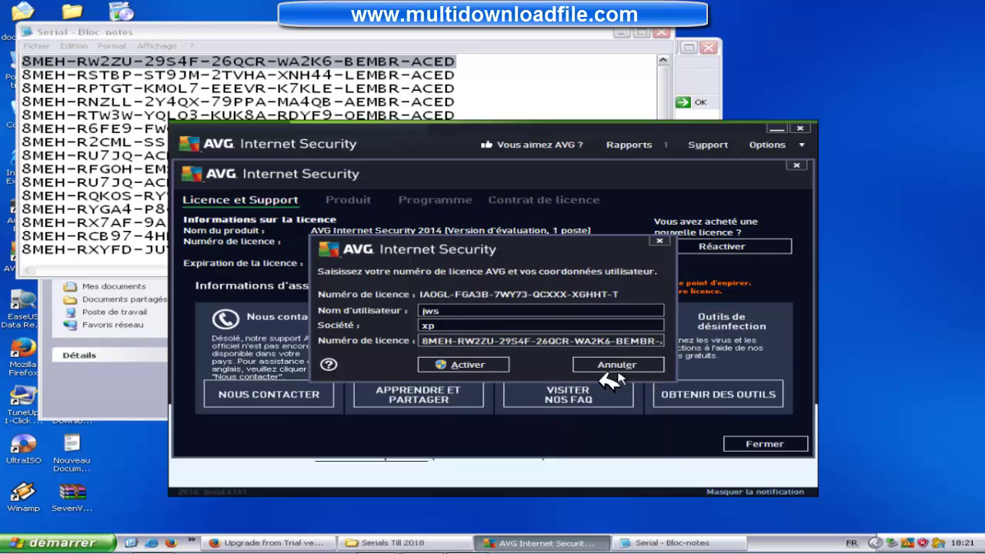
pyautogui.click(458, 366)
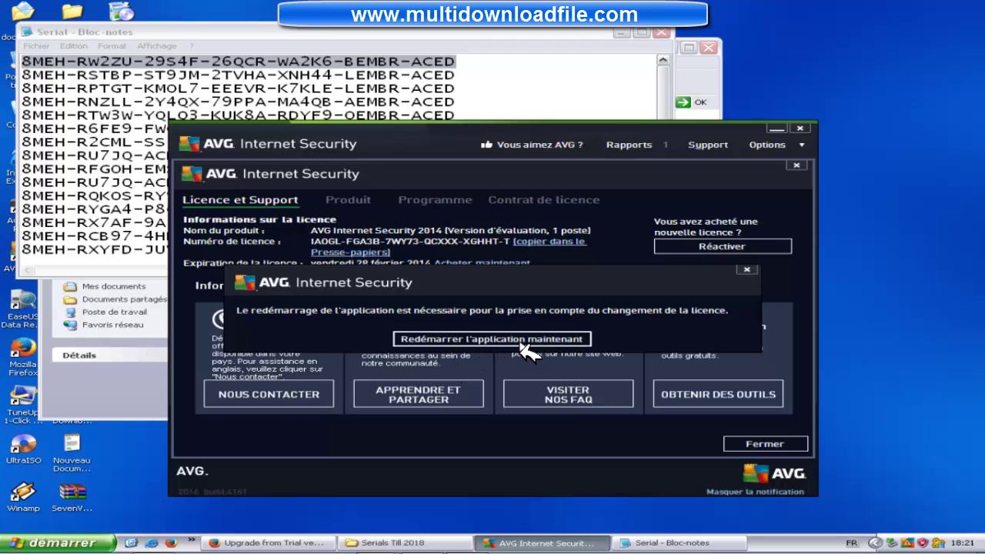
pyautogui.click(519, 343)
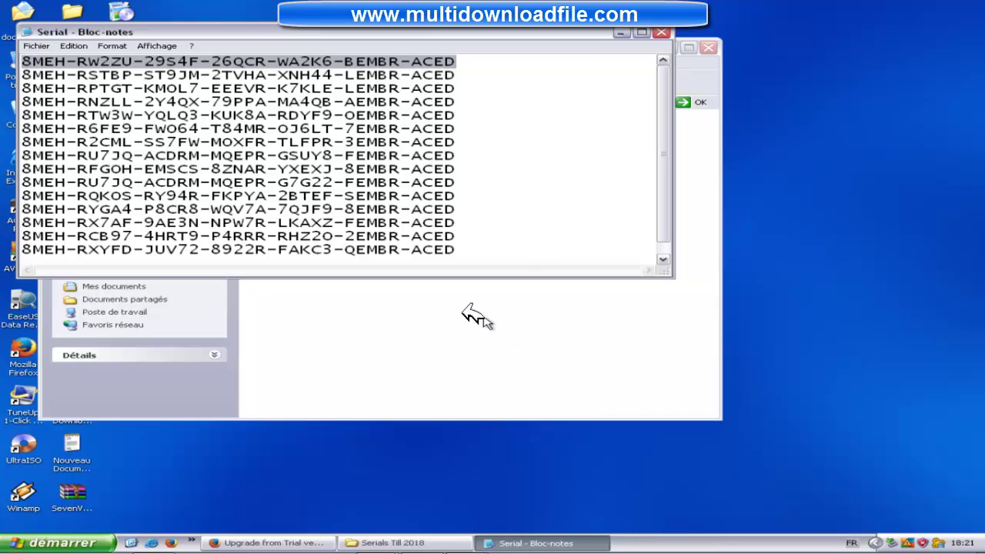
# - Close the Serial text file, reopen AVG and check the product's licence information and expiry date on the support page
pyautogui.click(662, 34)
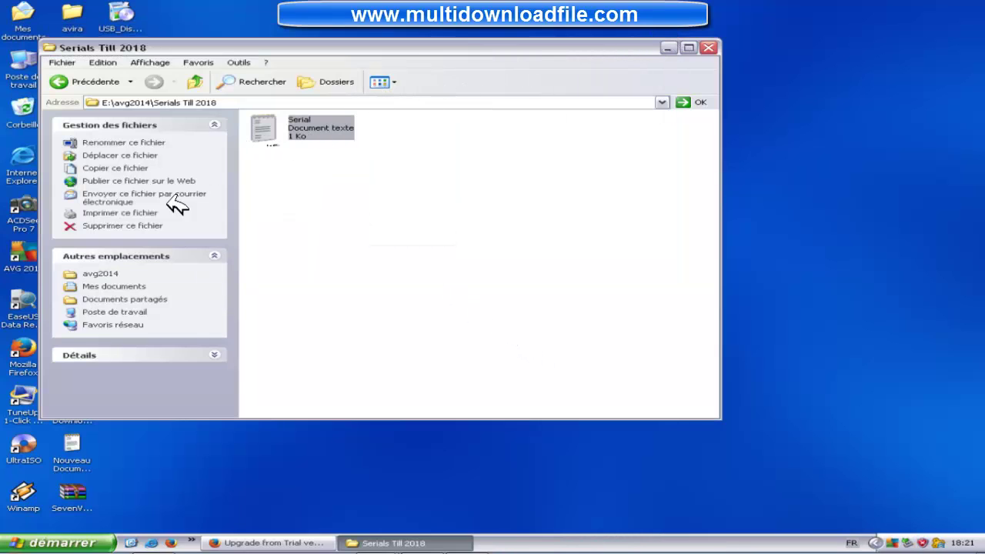
pyautogui.doubleClick(7, 268)
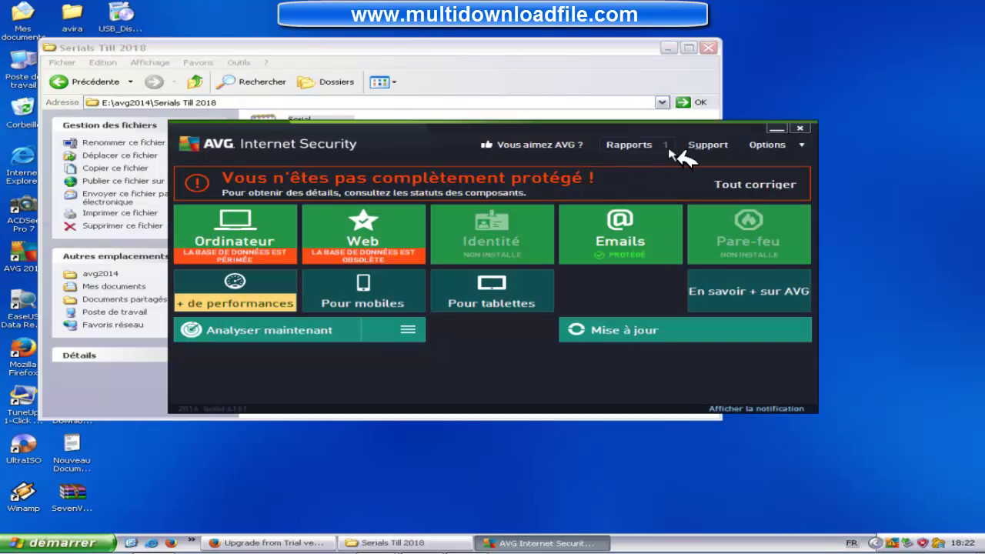
pyautogui.click(702, 148)
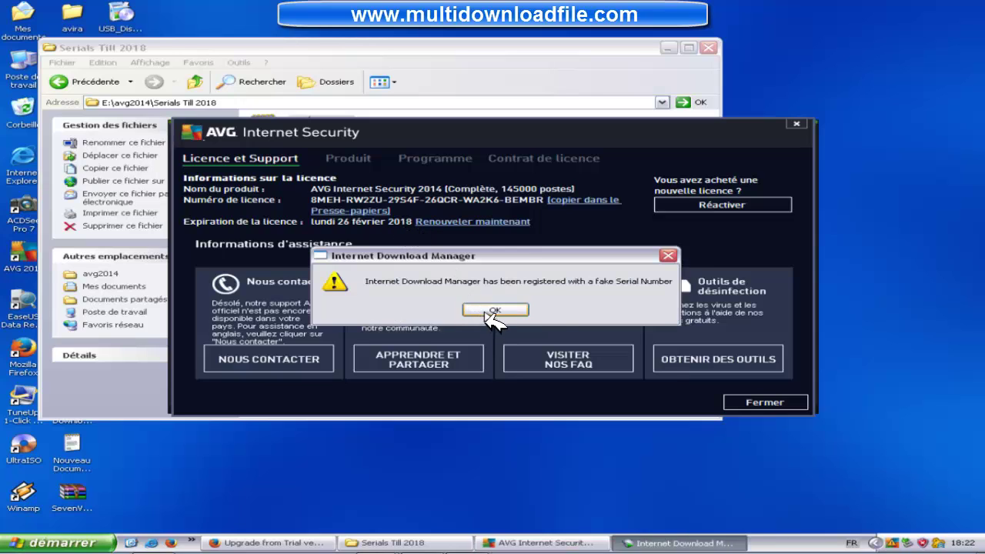
pyautogui.click(495, 311)
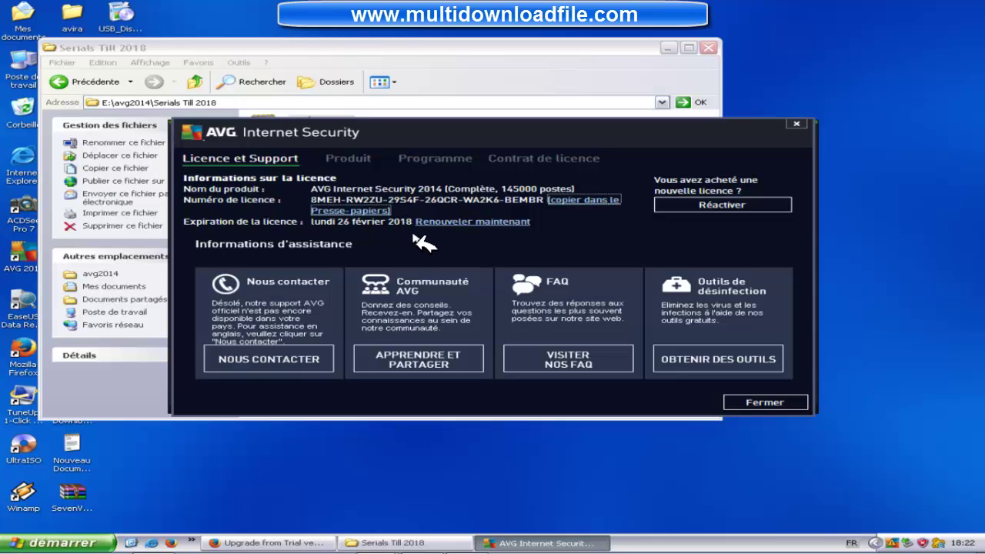
pyautogui.click(751, 412)
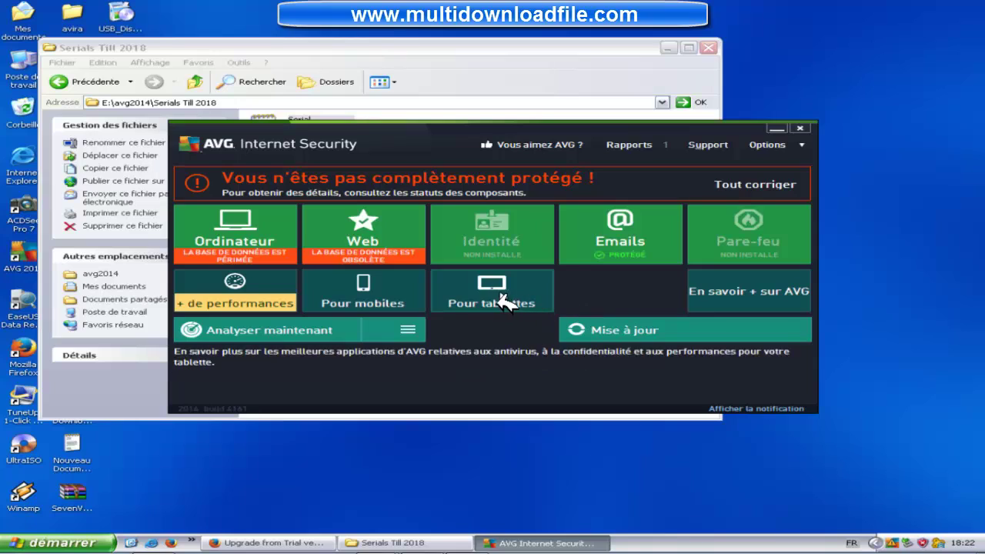
# - Start the AVG Internet Security update and show its progress report
pyautogui.click(638, 341)
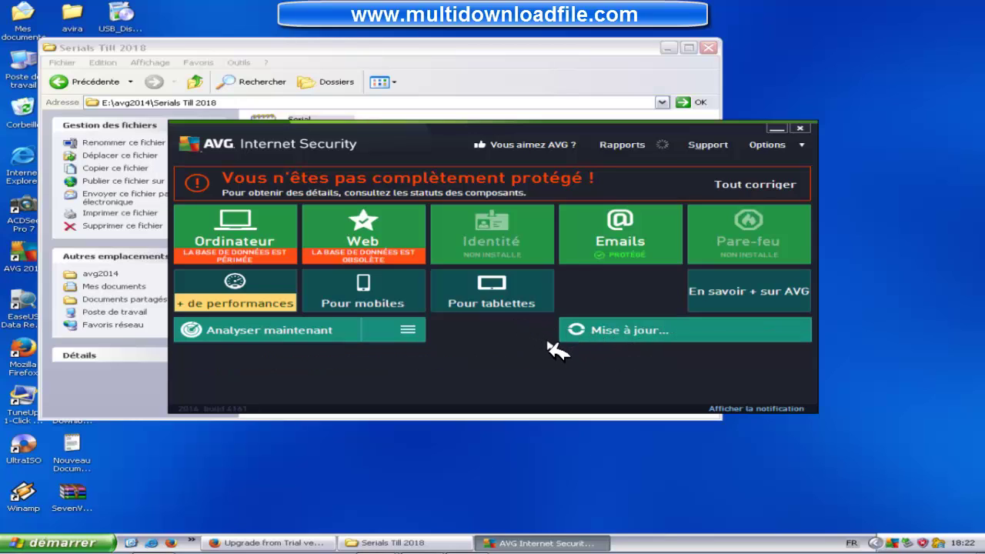
pyautogui.click(594, 334)
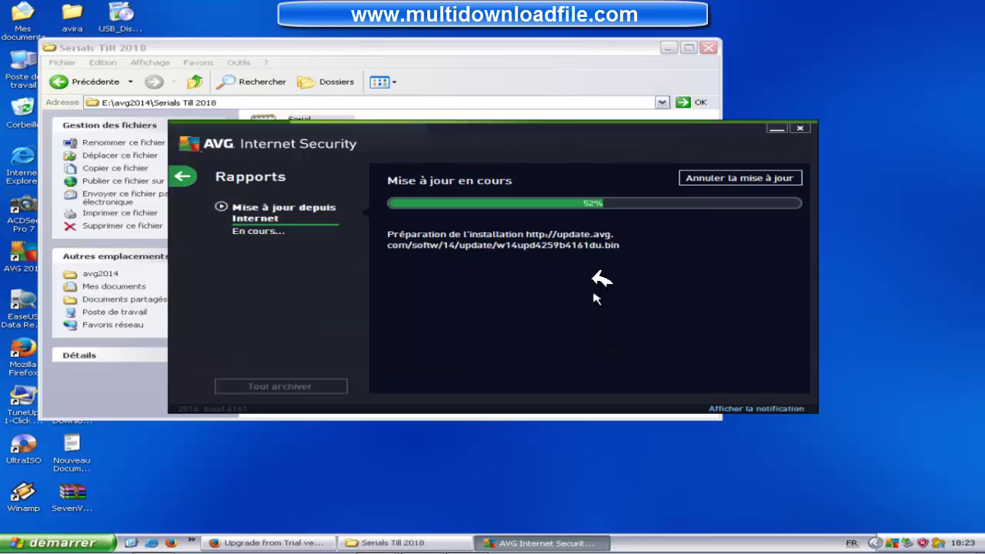